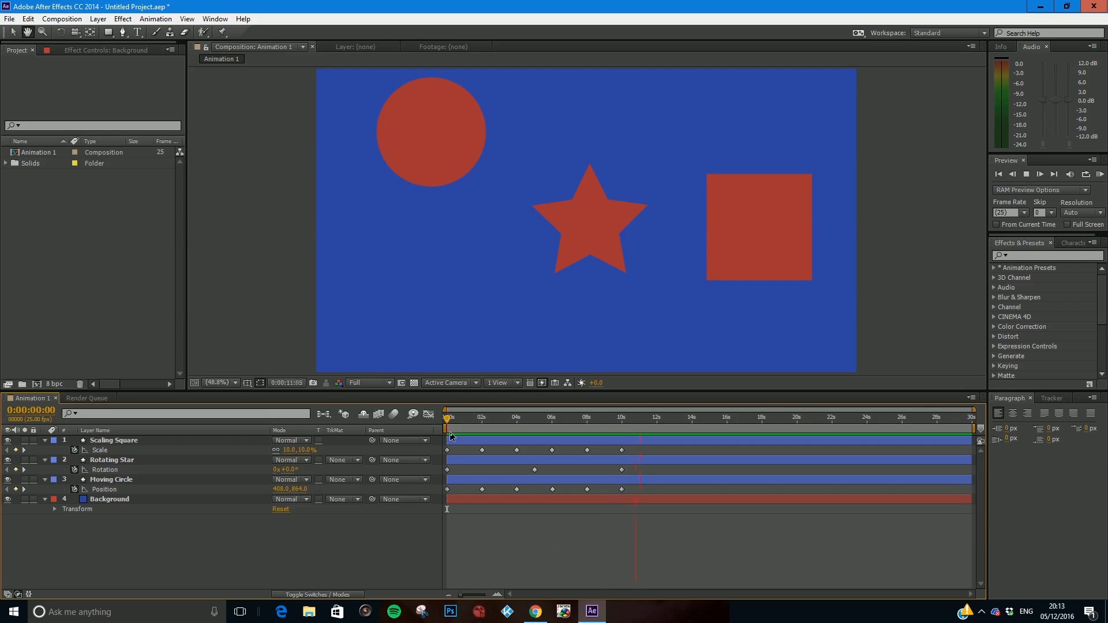
Step: Stop the preview and scrub through the animation to about 13 seconds, past the last keyframes
key("space")
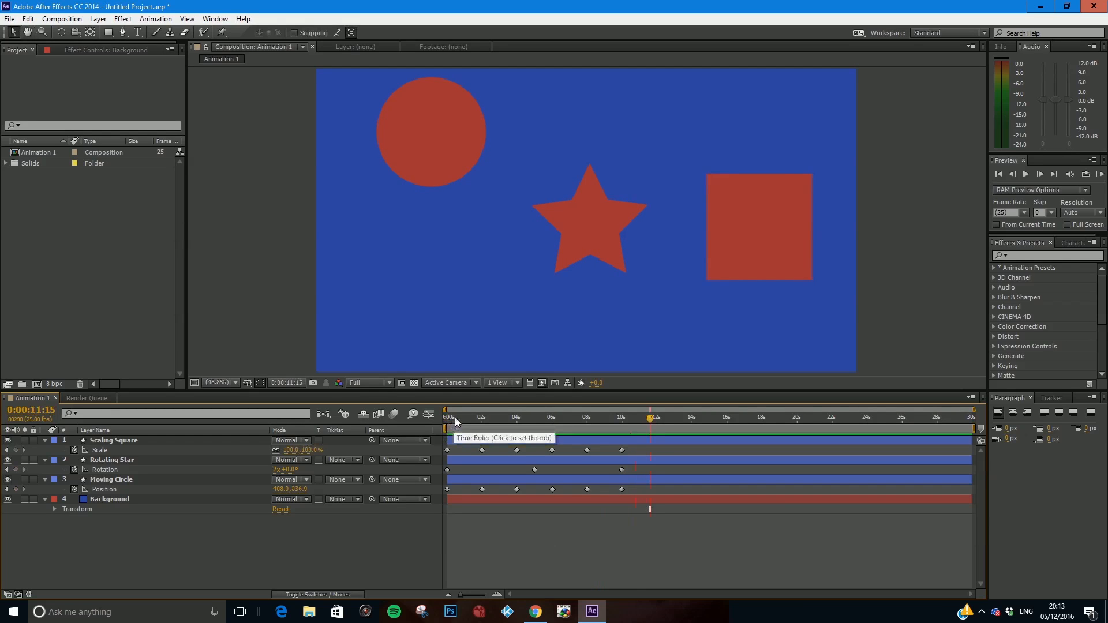
left_click_drag(455, 417, 683, 441)
left_click(681, 441)
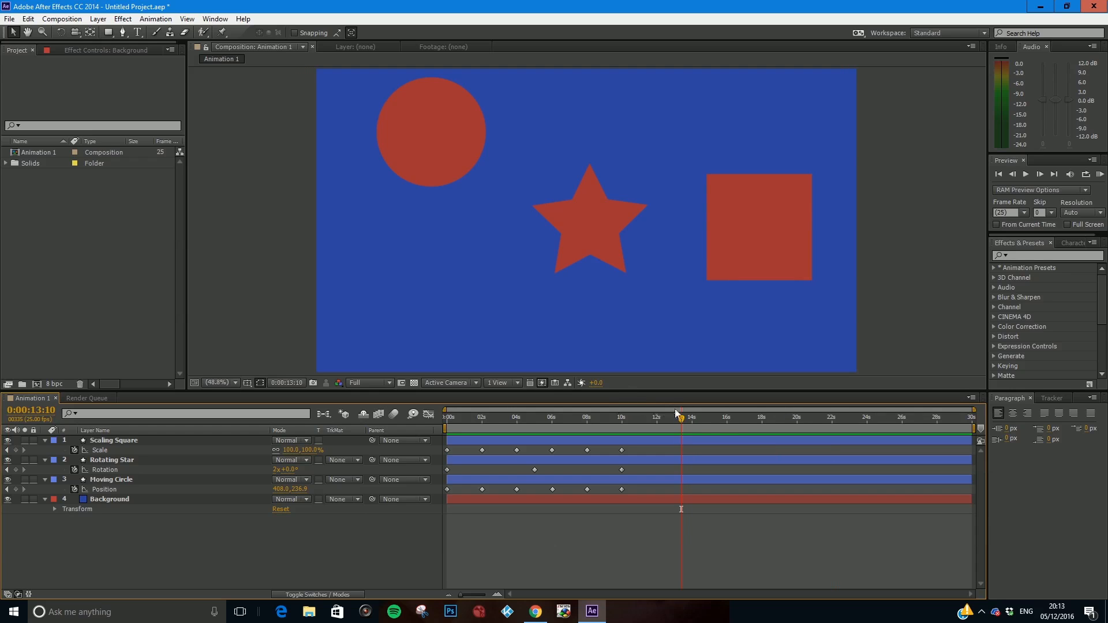
Step: Shorten the work area to end just after the last keyframes at 0:00:10:01, and return the playhead to the start
left_click_drag(976, 428, 626, 432)
left_click(623, 418)
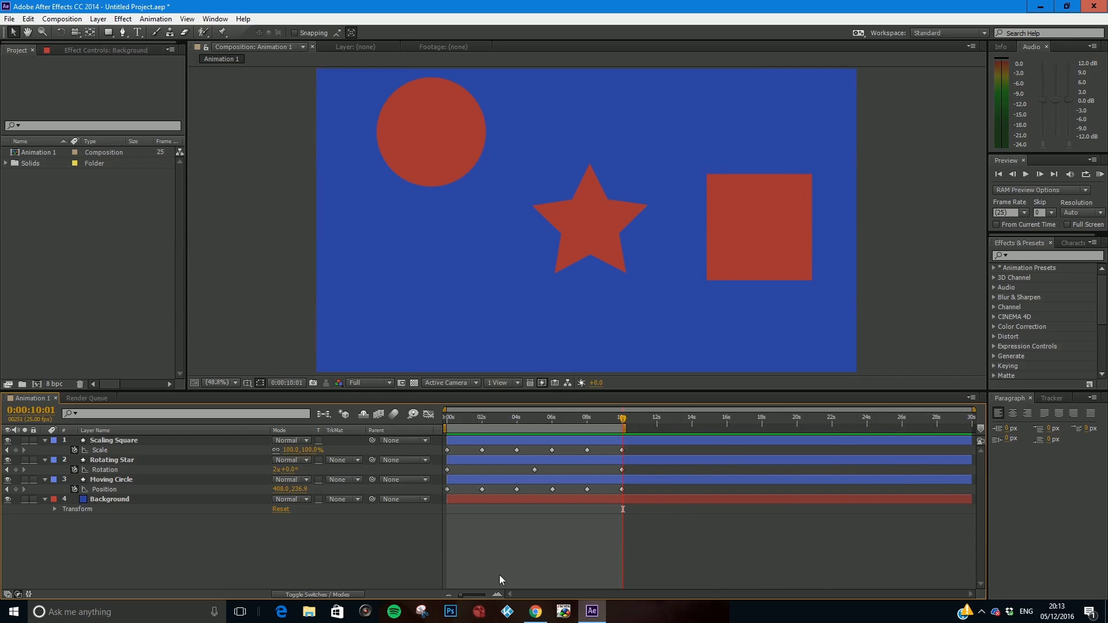
left_click_drag(461, 594, 484, 589)
left_click_drag(712, 429, 710, 434)
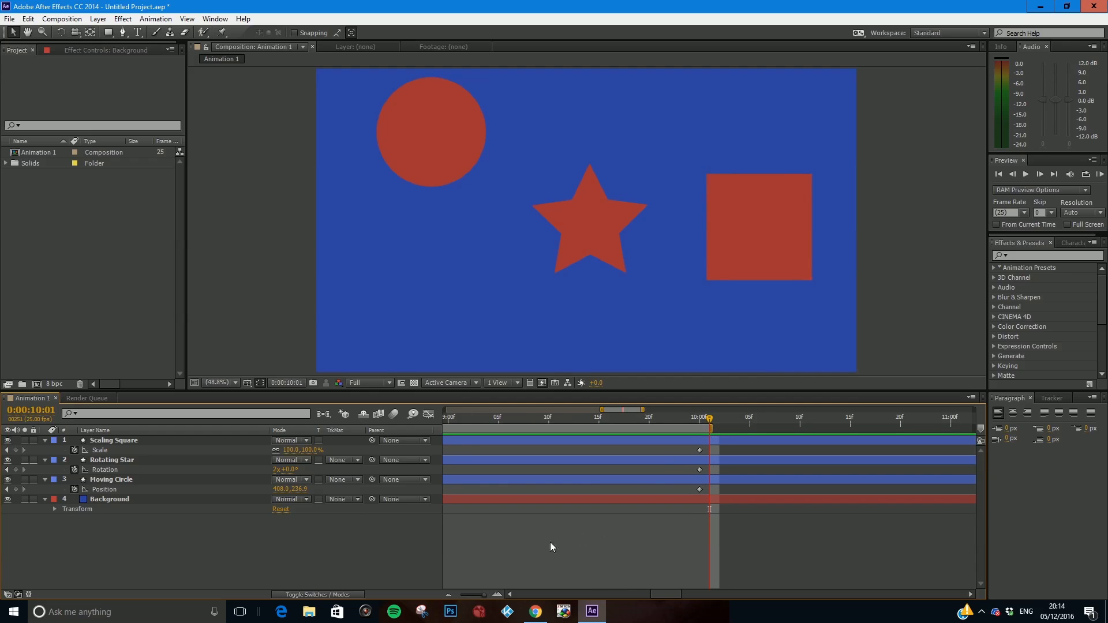
left_click_drag(482, 594, 460, 593)
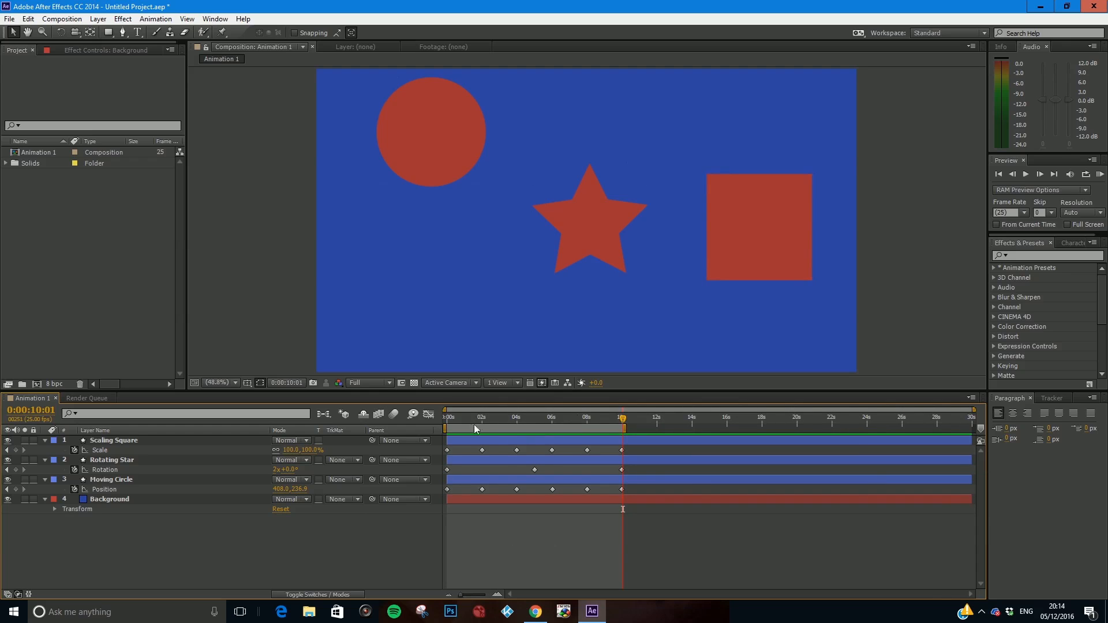
left_click_drag(658, 424, 436, 453)
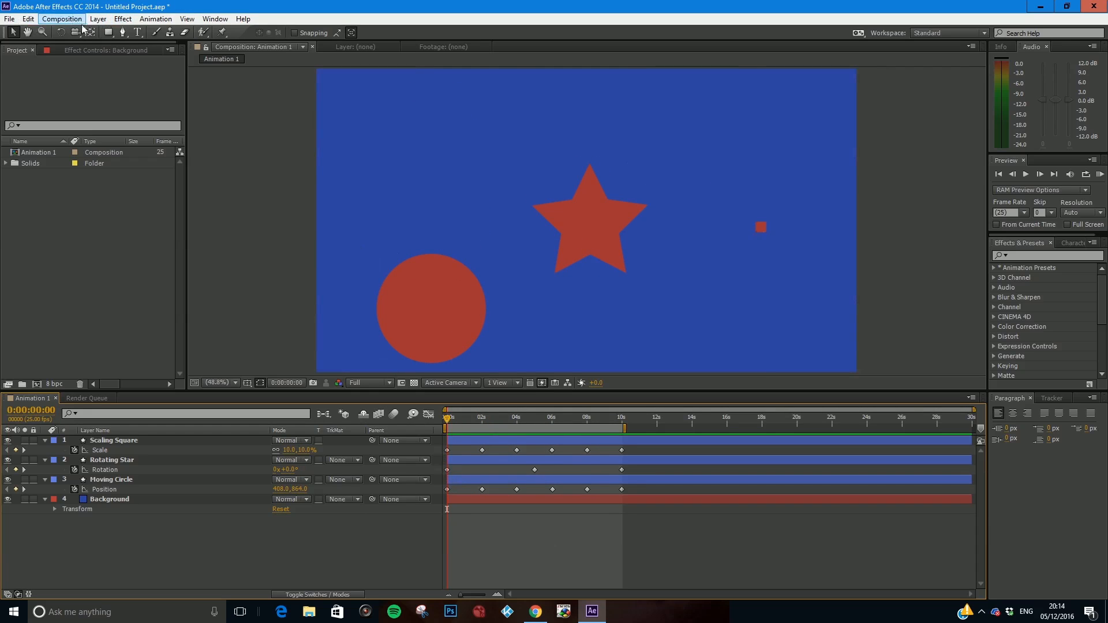
Step: Add the Animation 1 composition to the render queue and check its work area in the timeline
left_click(62, 20)
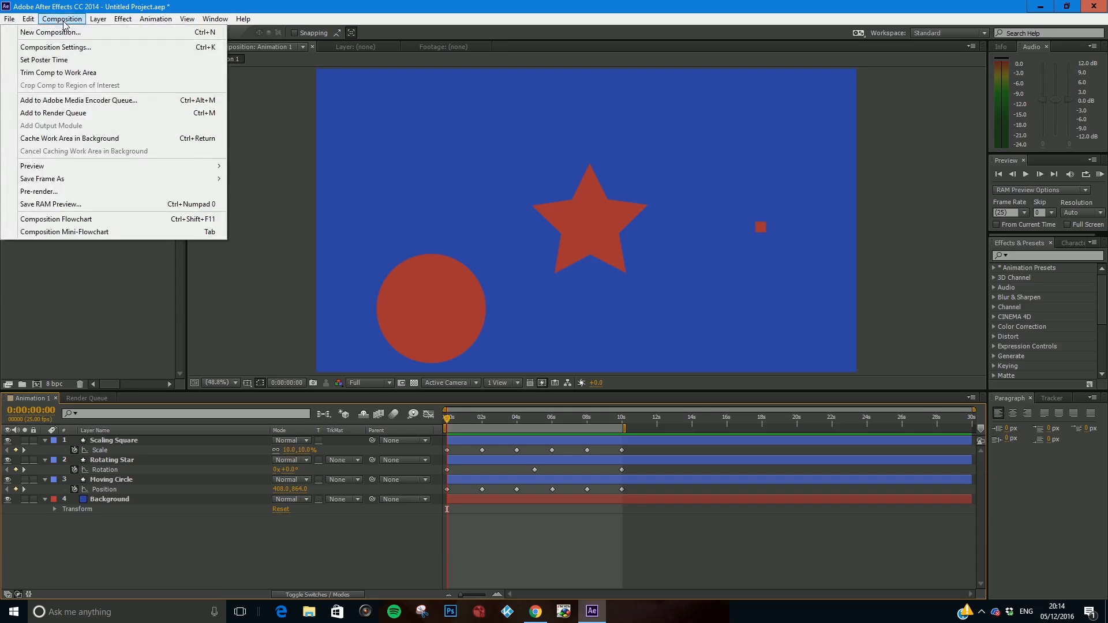
left_click(88, 115)
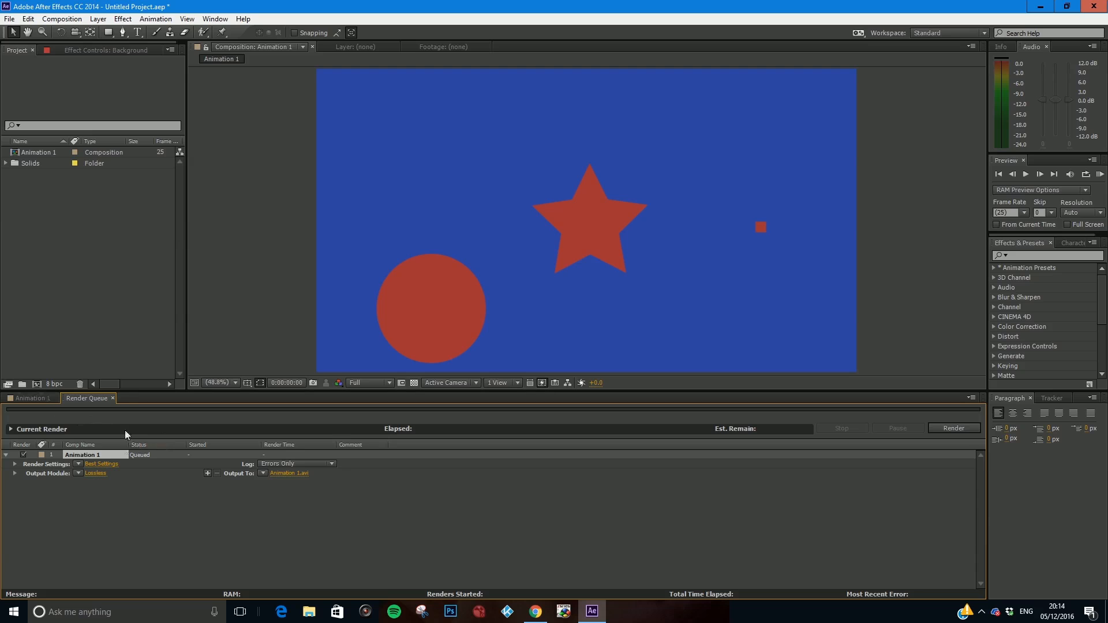
left_click(35, 397)
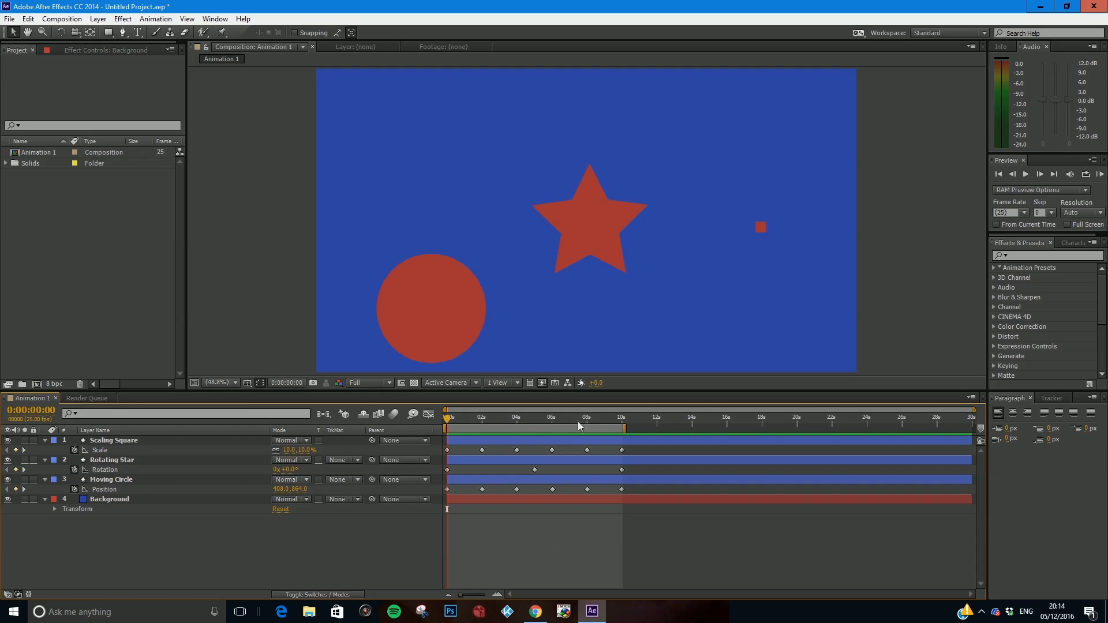
left_click(92, 399)
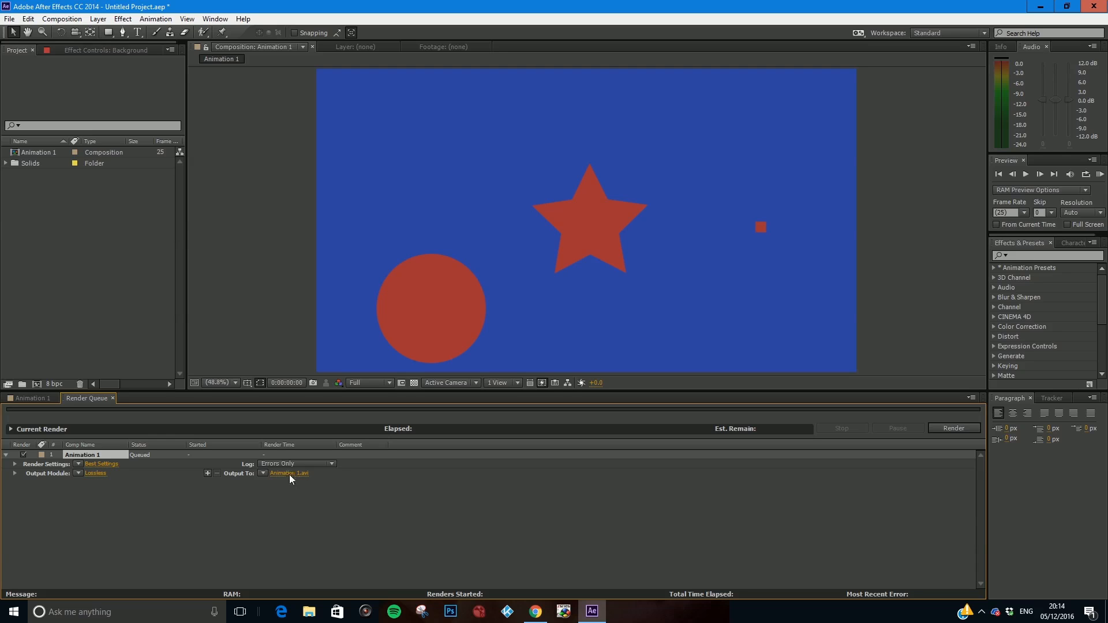
Step: Set the output module's format to QuickTime with the H.264 video codec
left_click(95, 474)
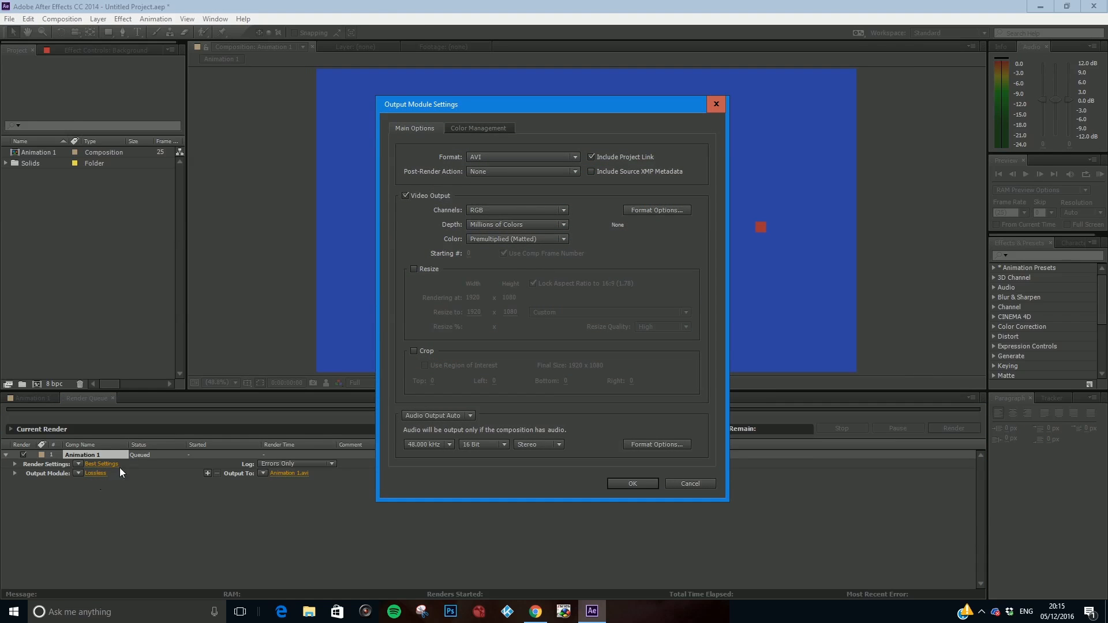
left_click(495, 157)
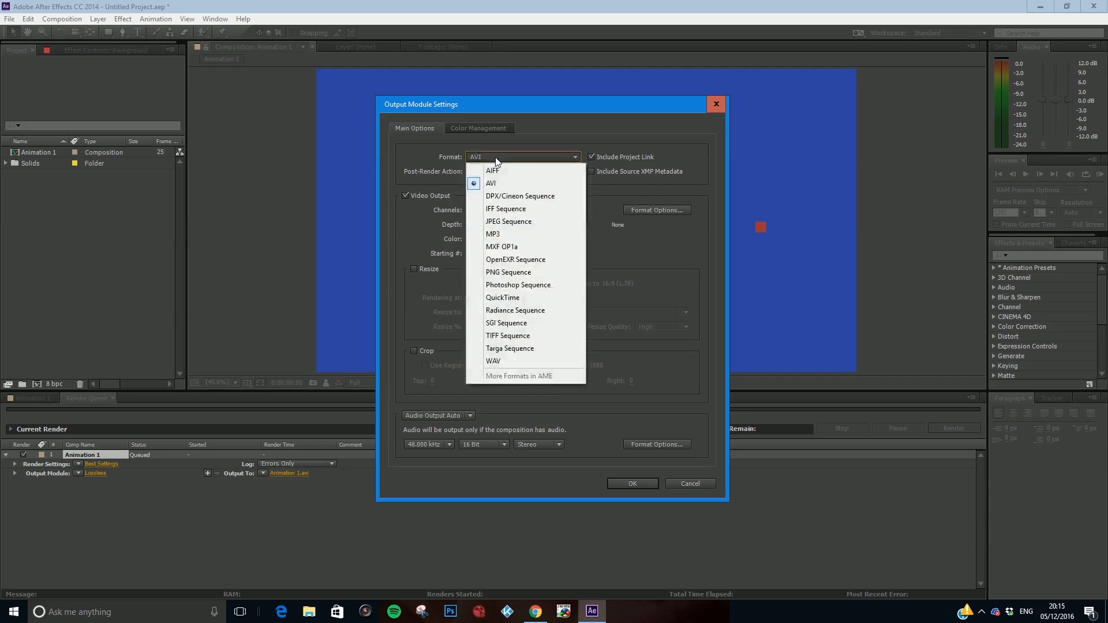
left_click(515, 300)
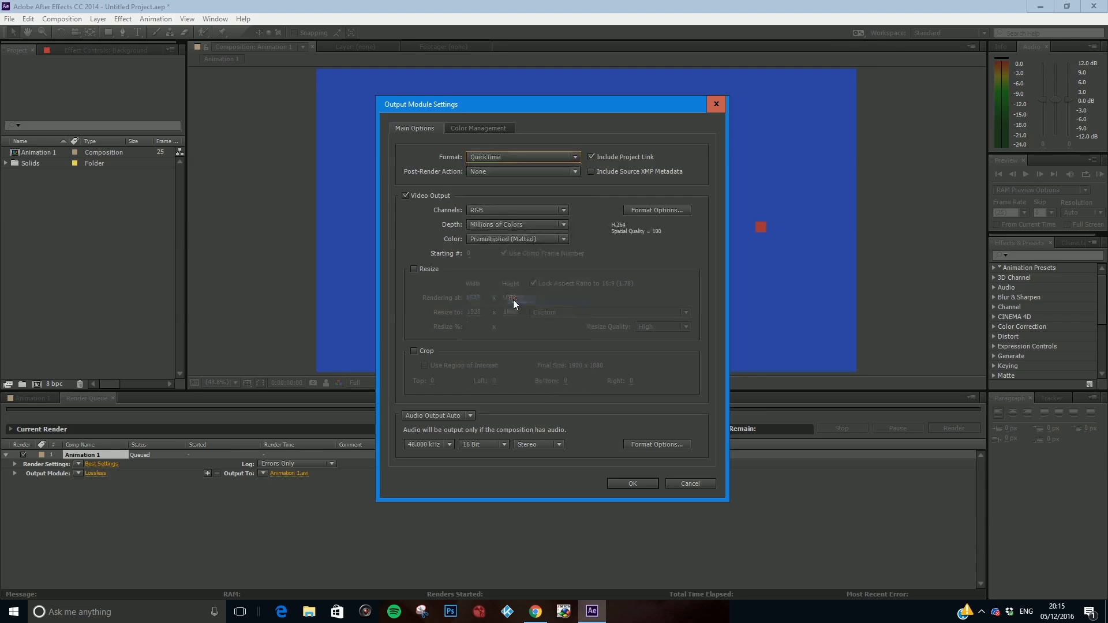
left_click(640, 211)
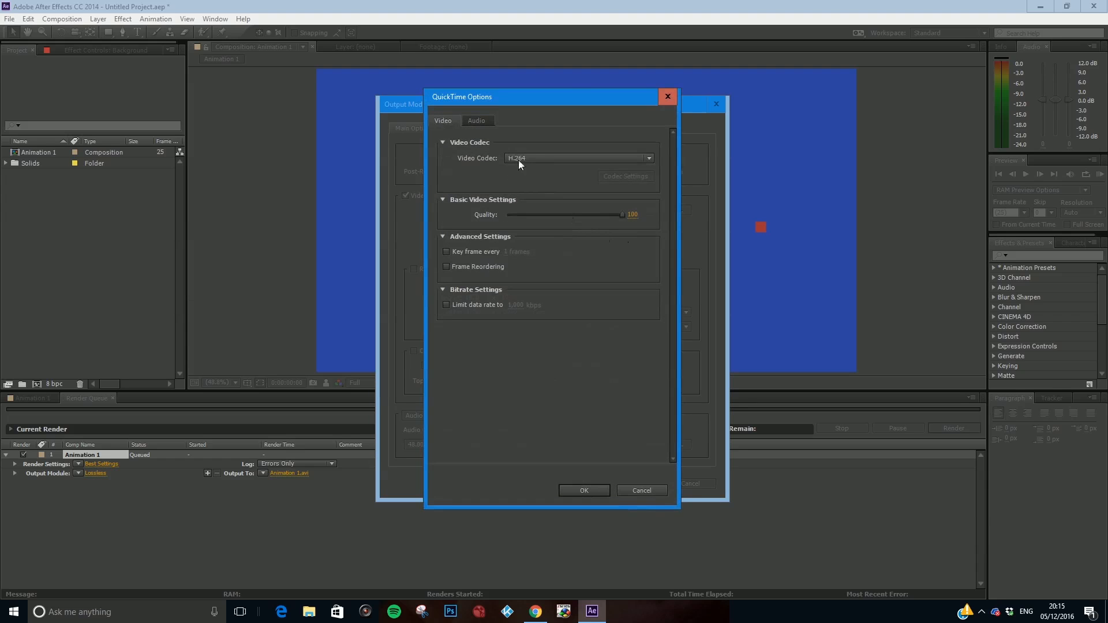
left_click(524, 157)
left_click(531, 171)
left_click(528, 159)
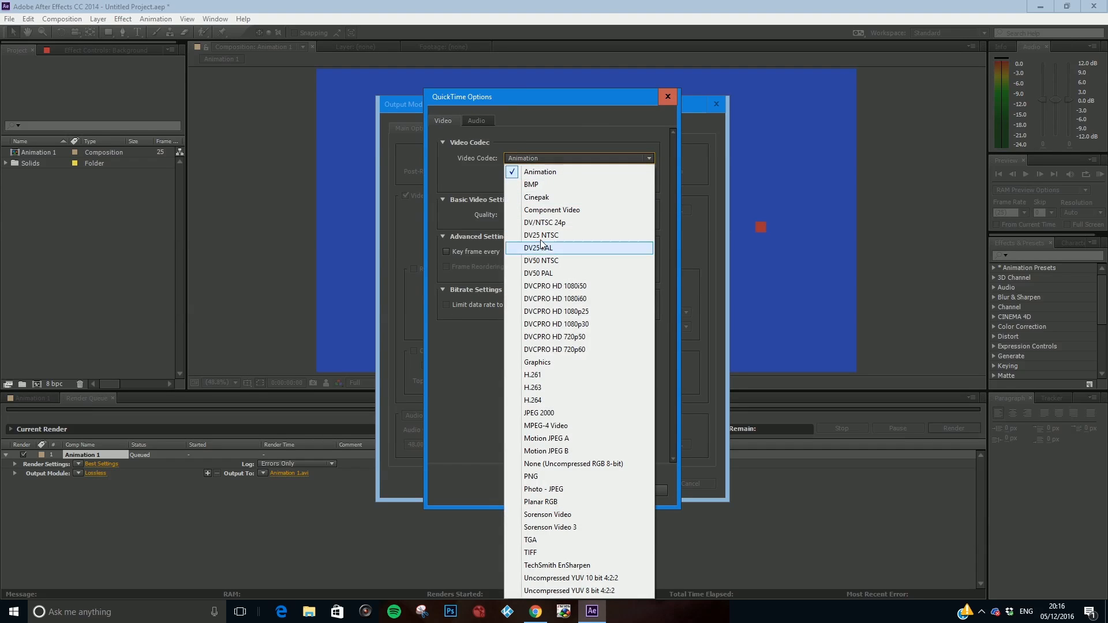
left_click(533, 400)
left_click(584, 490)
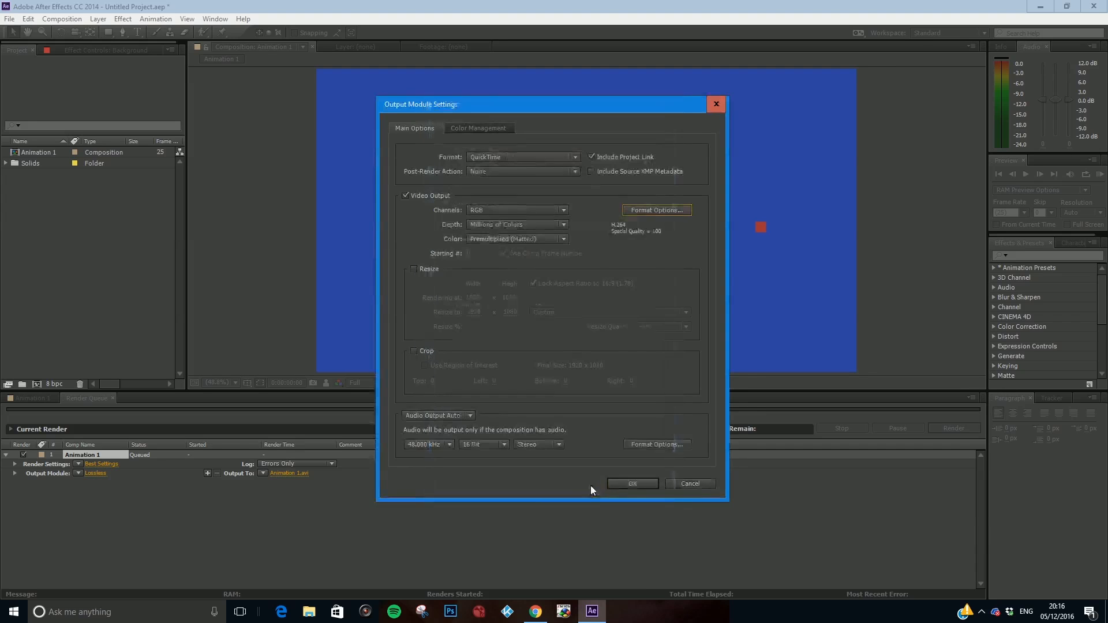
Step: Set the output module's audio to Audio Output On and accept the output settings
left_click(455, 416)
left_click(510, 429)
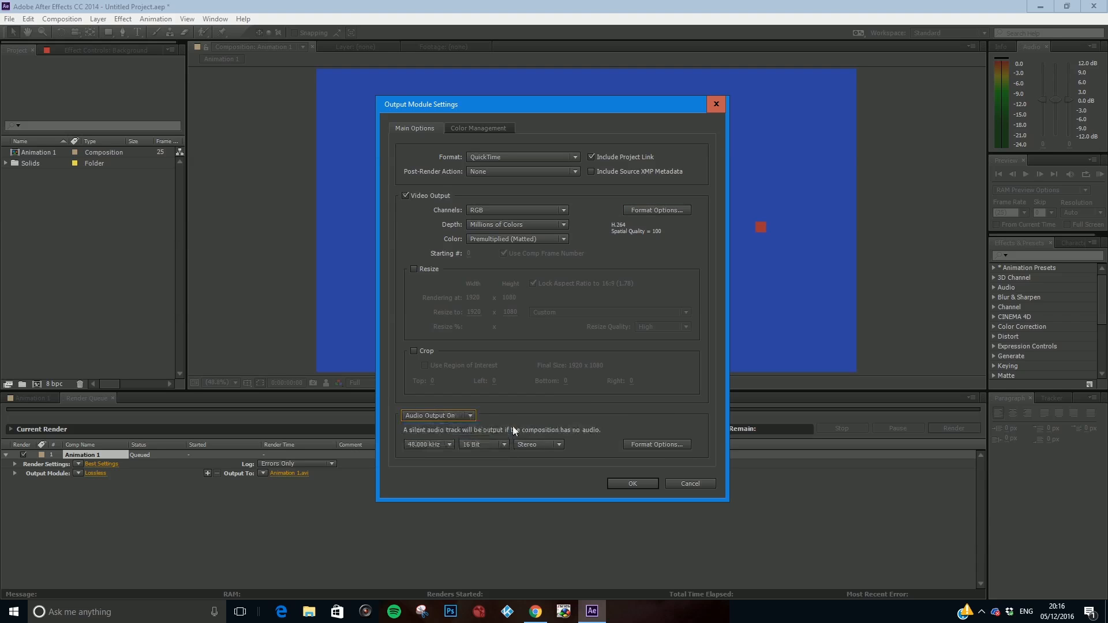
left_click(635, 486)
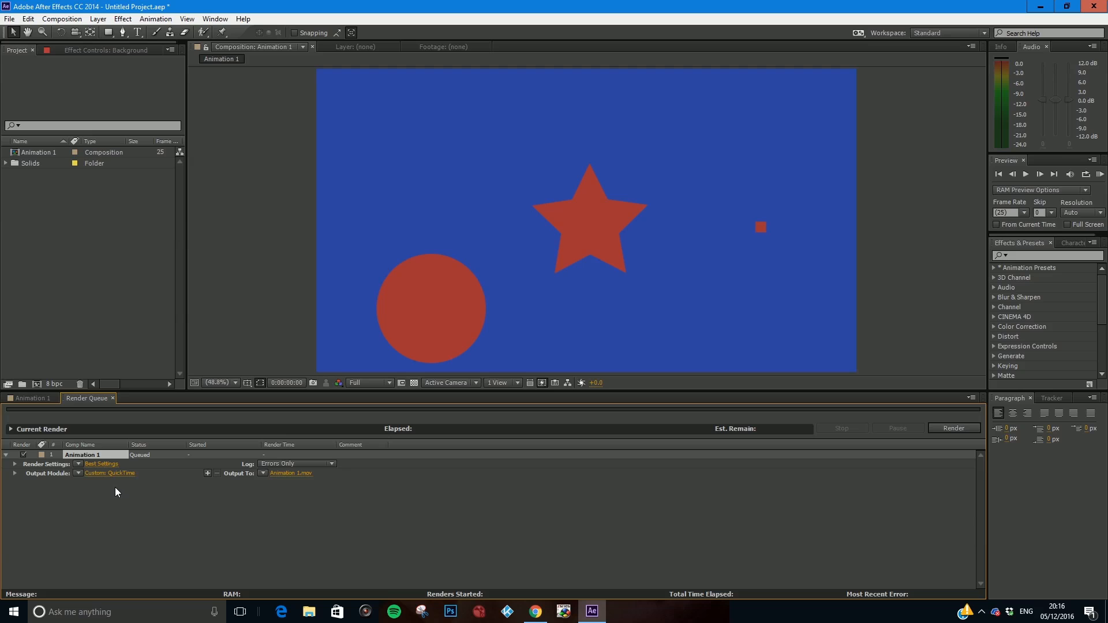
Step: Set the output file to Animation_example in the Documents folder and render the queued composition
left_click(285, 472)
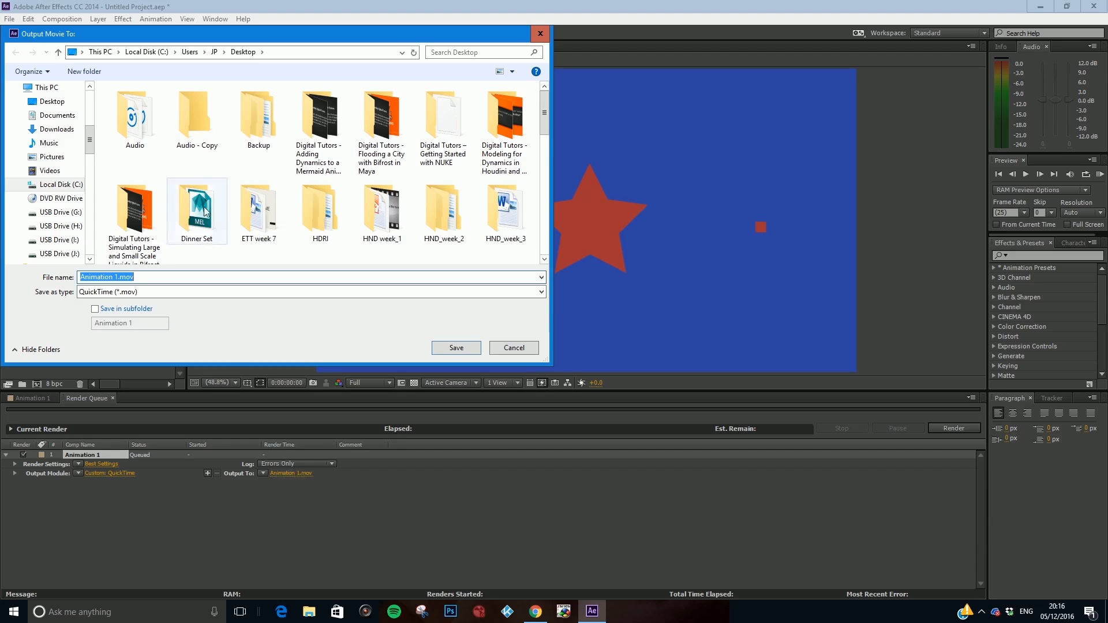
left_click(67, 104)
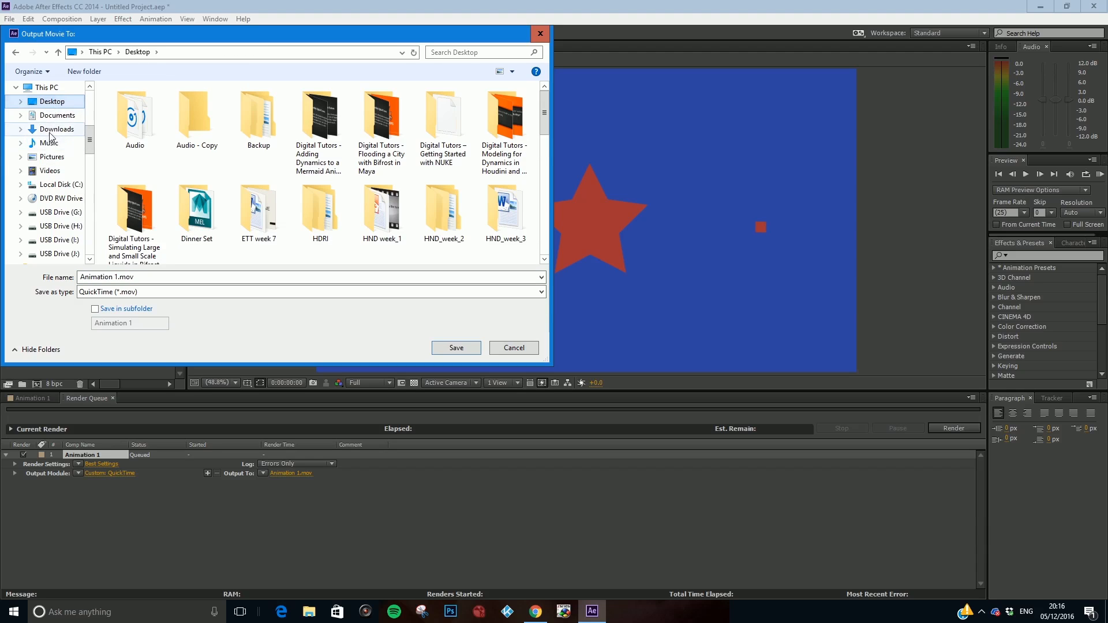
left_click(54, 118)
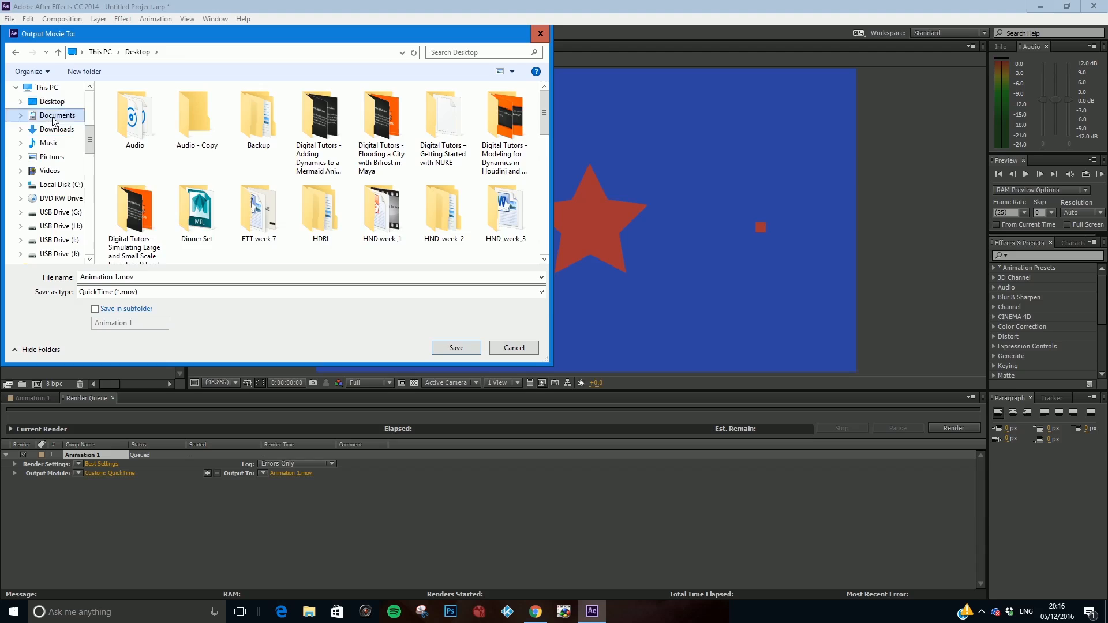
left_click(145, 279)
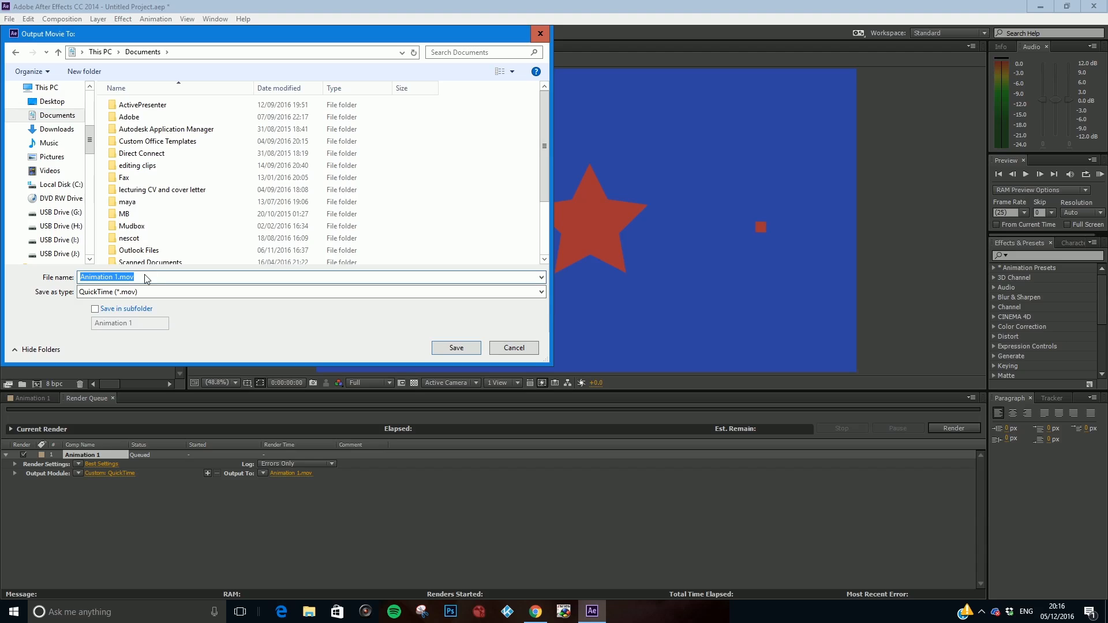
type("Animation_example")
left_click(455, 348)
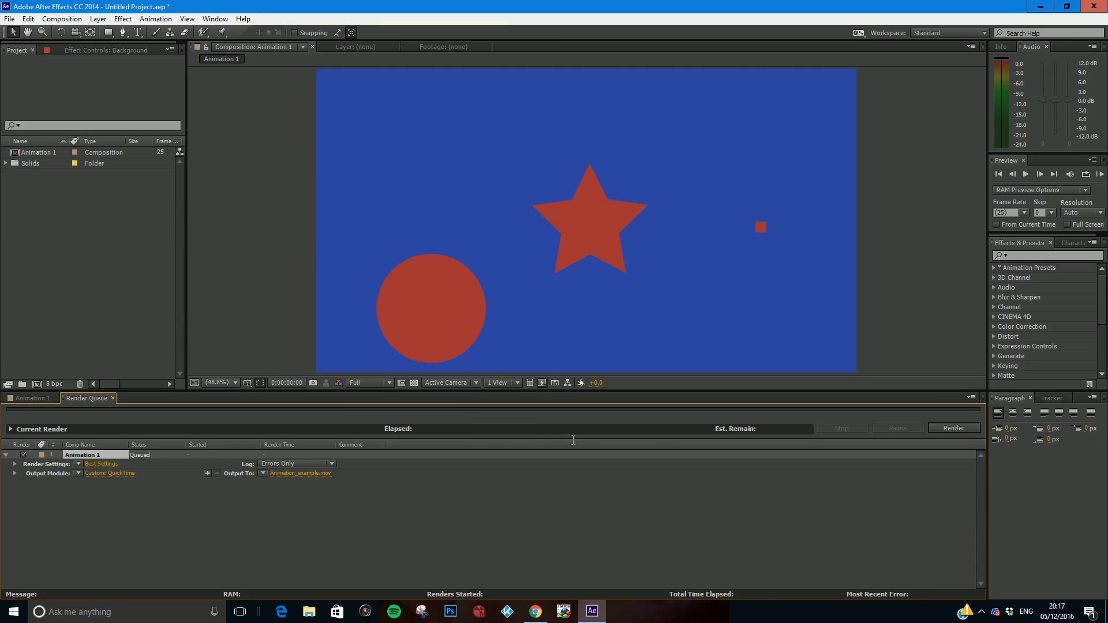
left_click(954, 428)
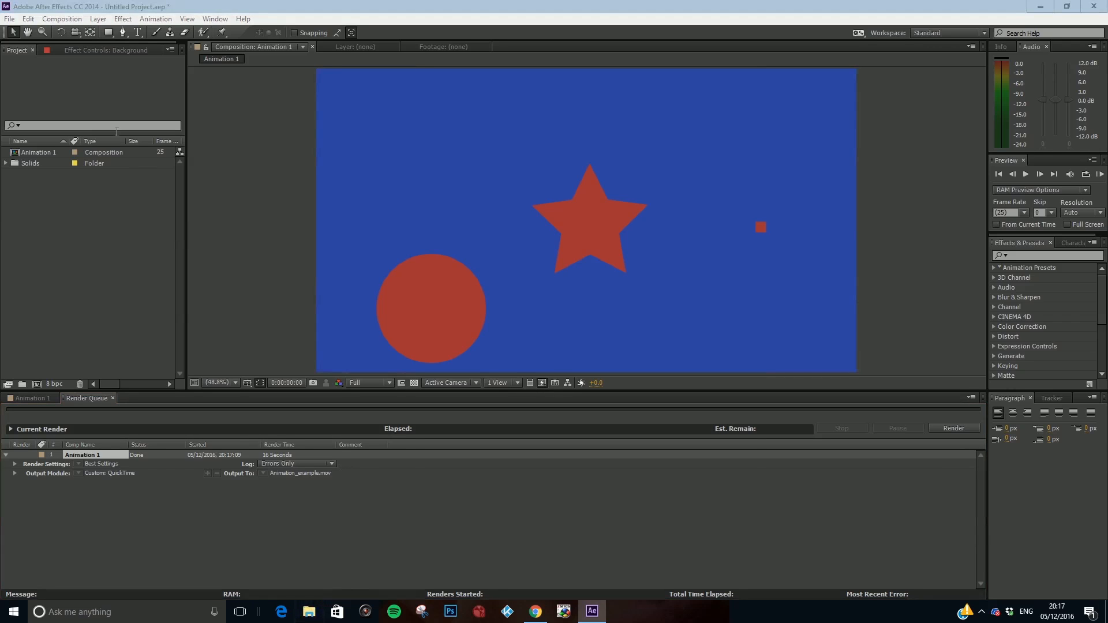
Step: Switch to File Explorer, play Animation_example.mov from the Documents folder, and close the player and the folder window
key("super+e")
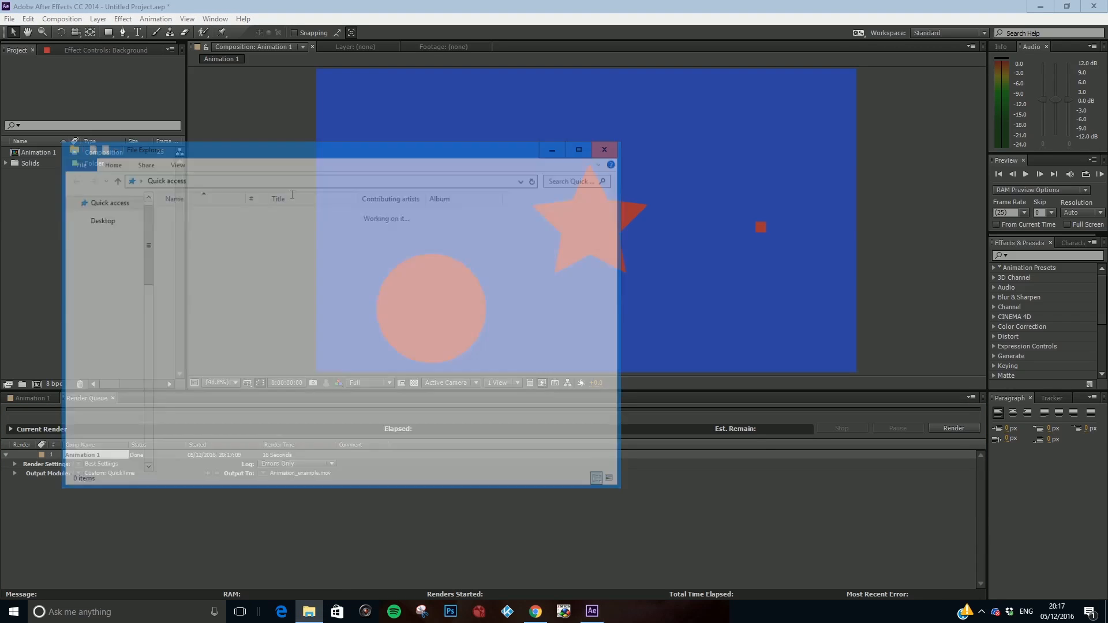
left_click(101, 242)
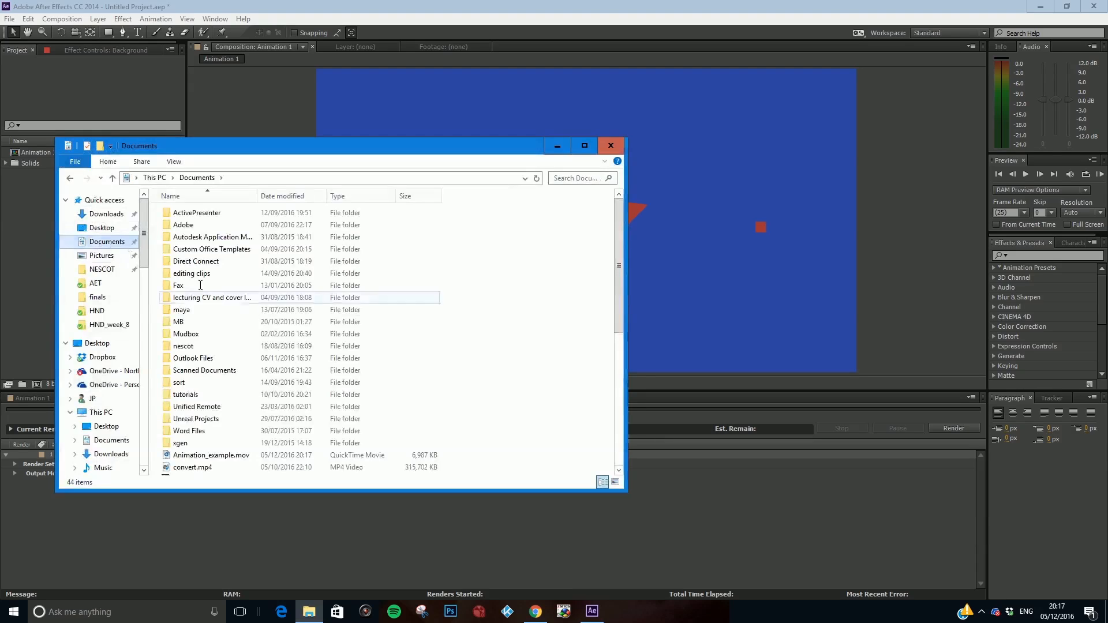
left_click(221, 455)
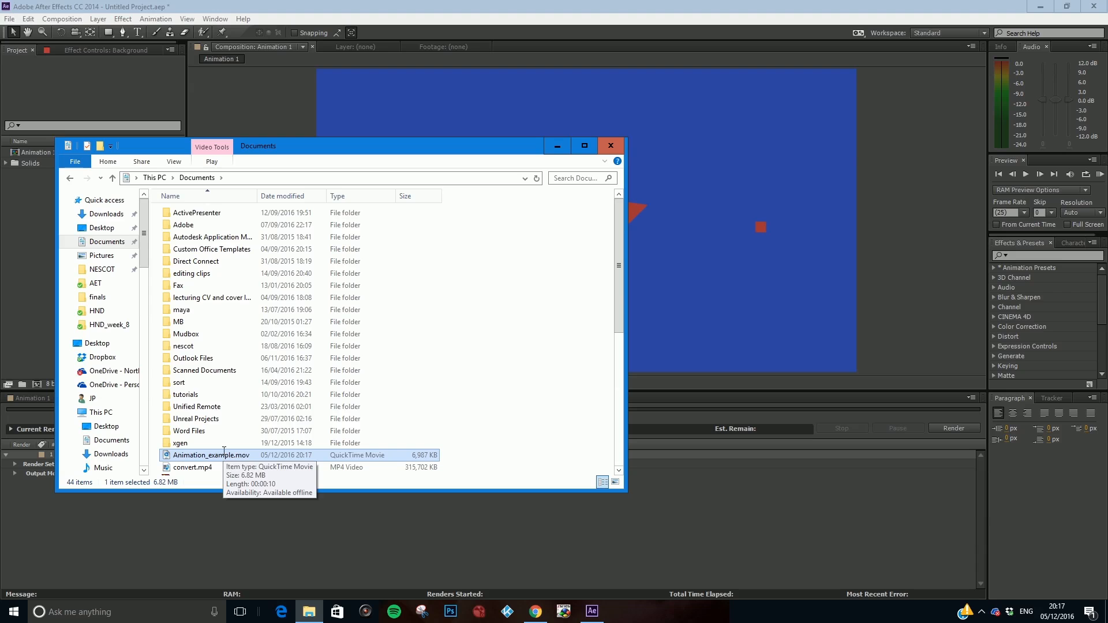
double_click(224, 453)
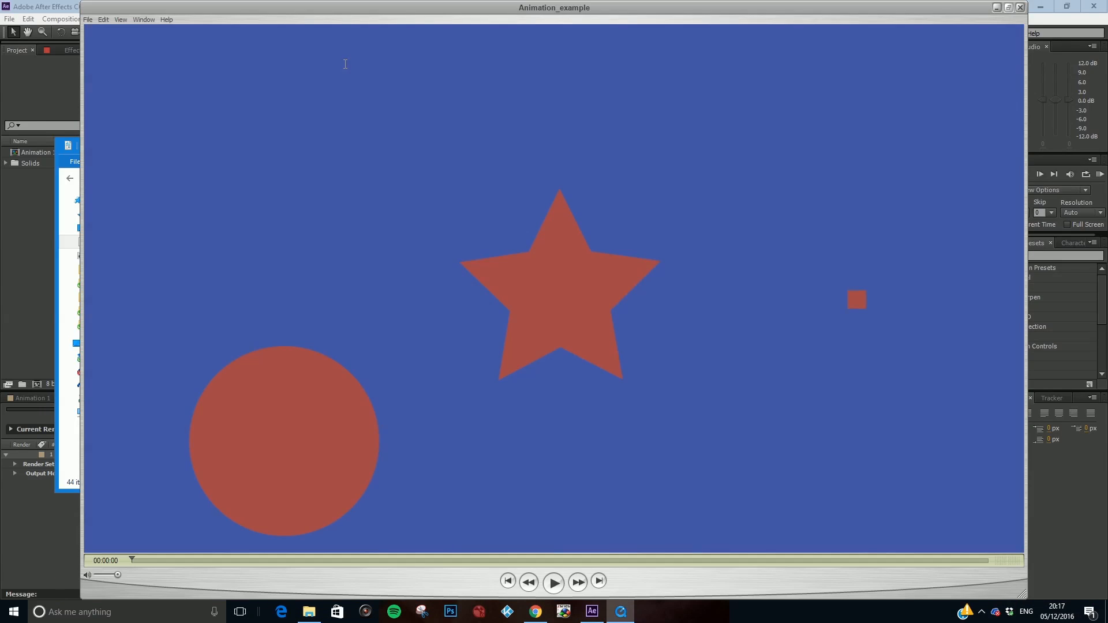
left_click(553, 583)
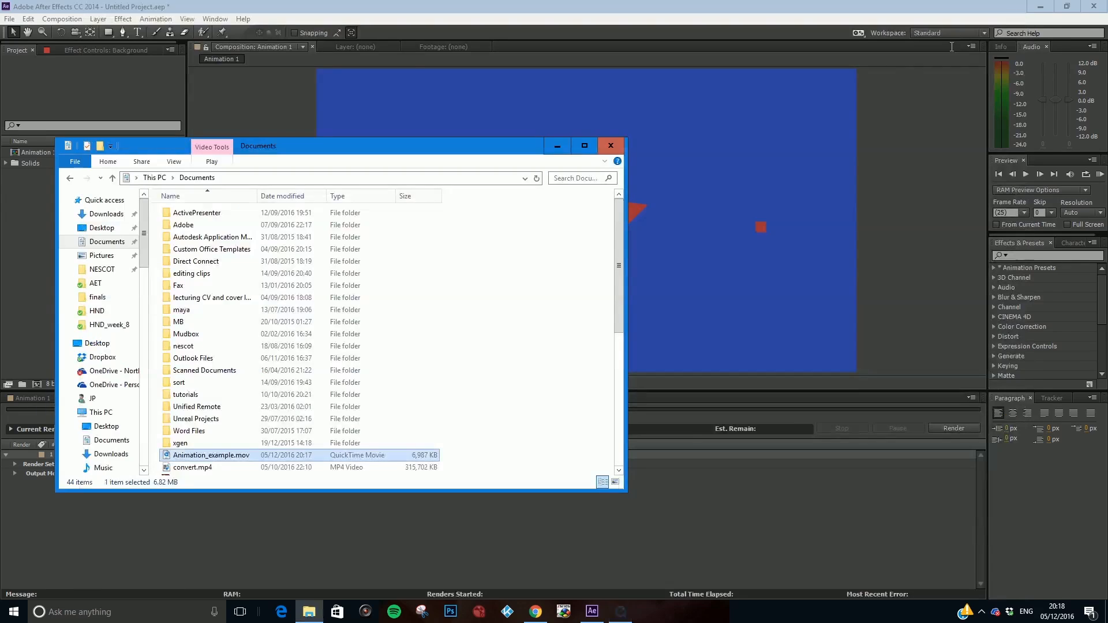
left_click(1020, 8)
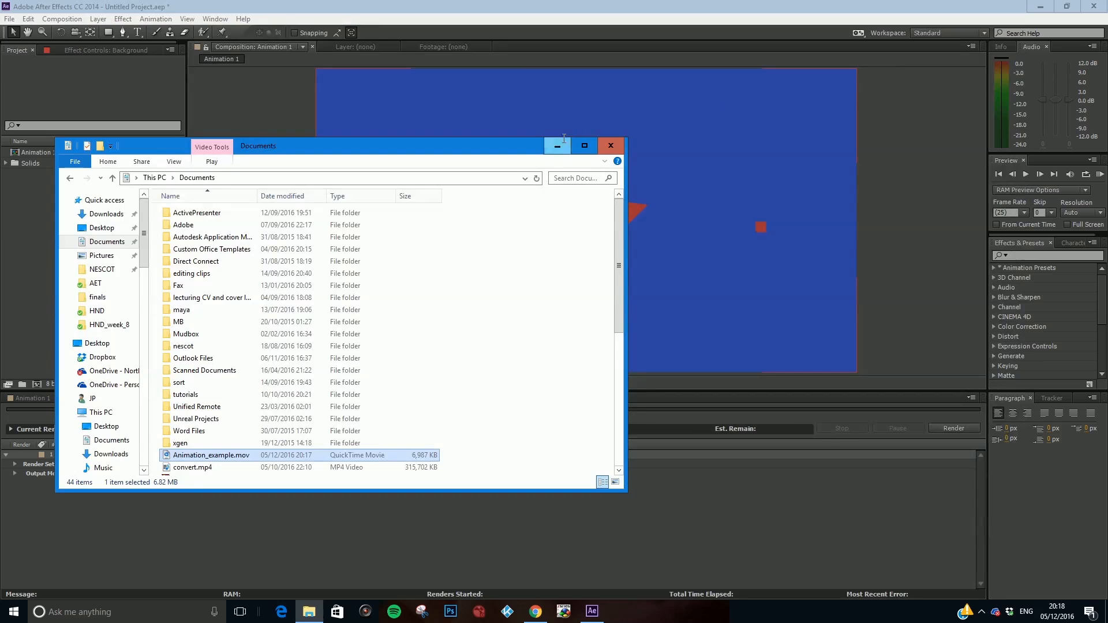
left_click(613, 147)
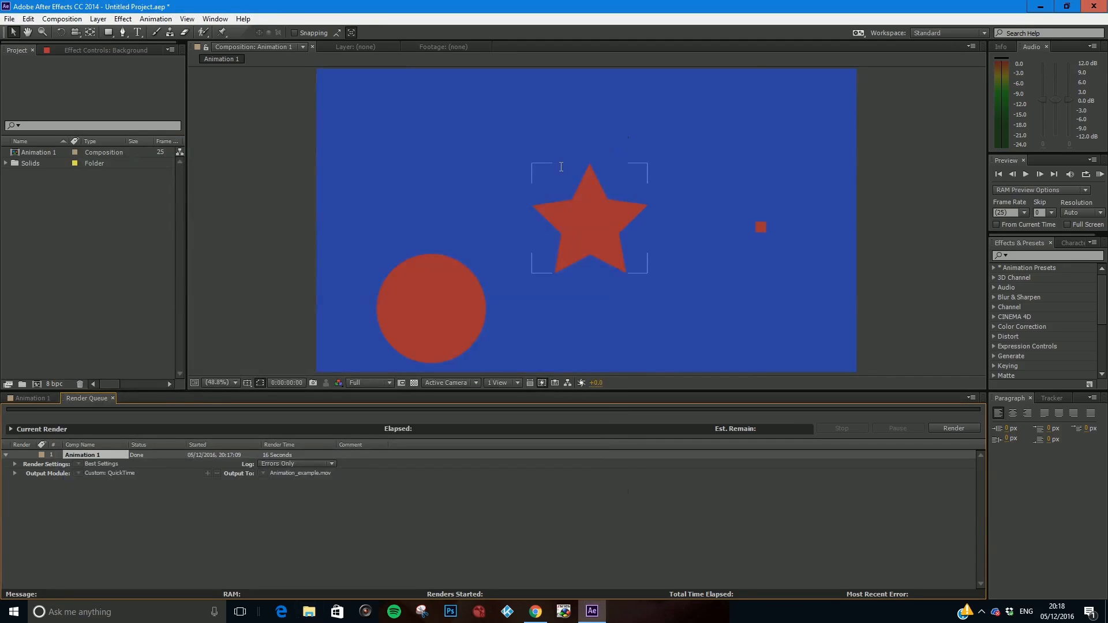